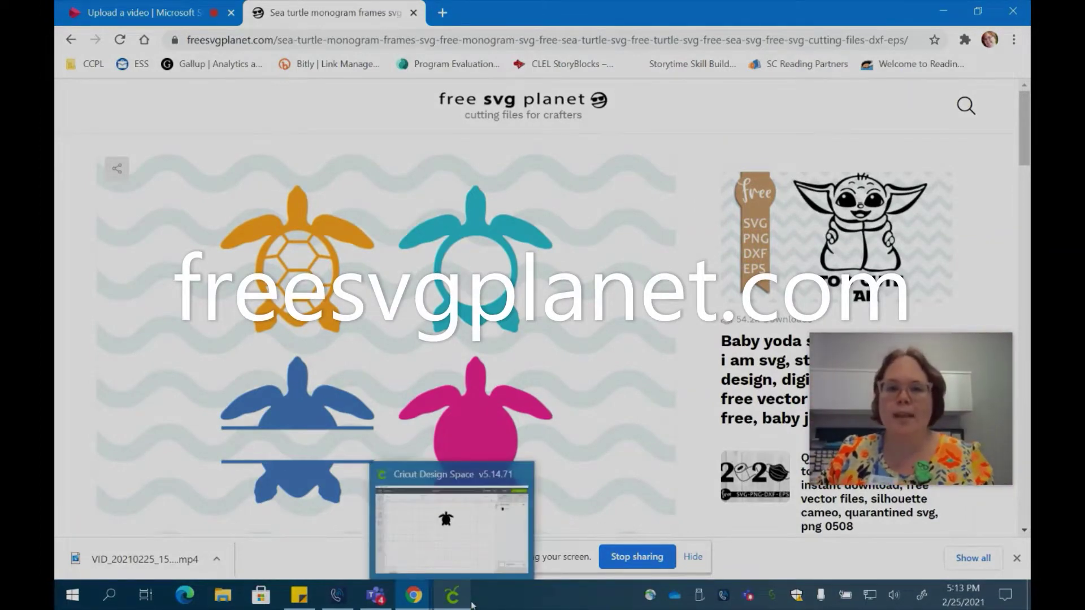
Switch from Chrome back to the Design Space canvas holding the sea-turtle Slice Result
click(451, 509)
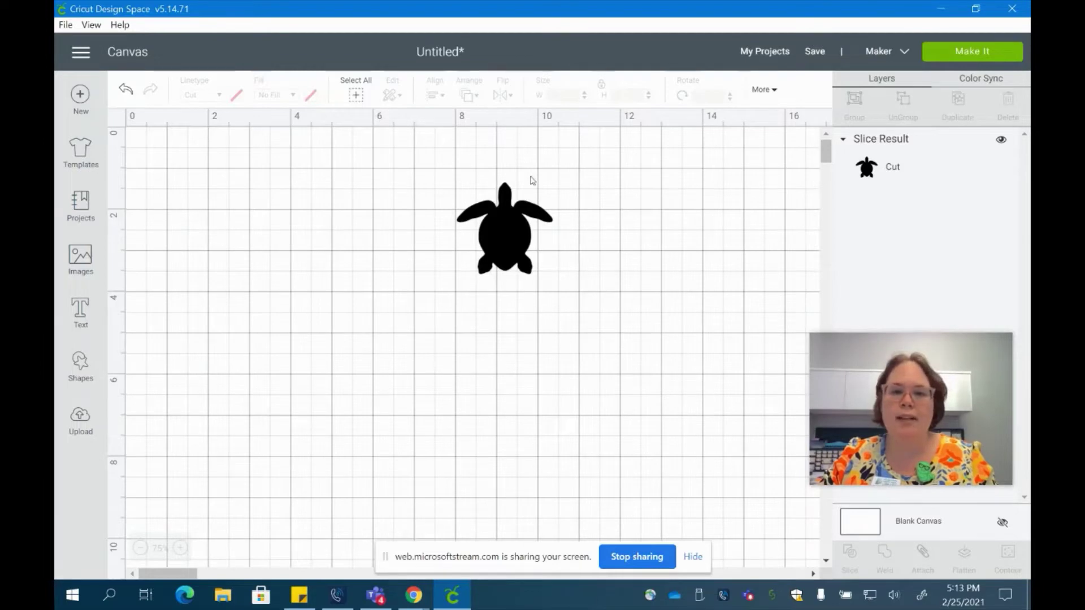
Add a square and resize it, proportions unlocked, to 2.5 in wide by 8 in tall
click(80, 361)
click(142, 265)
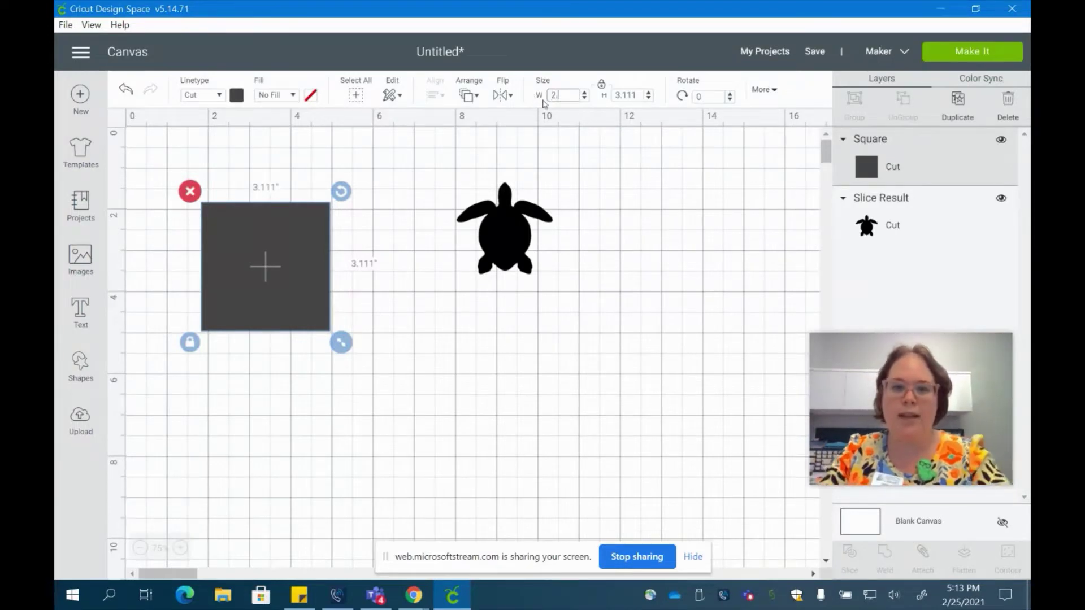
key(Return)
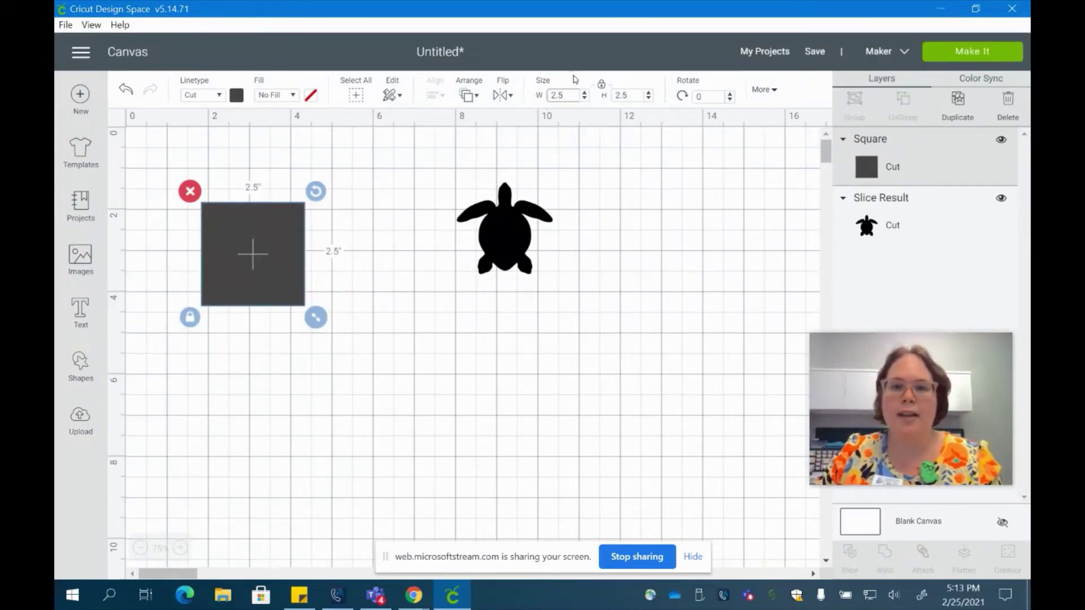
click(602, 88)
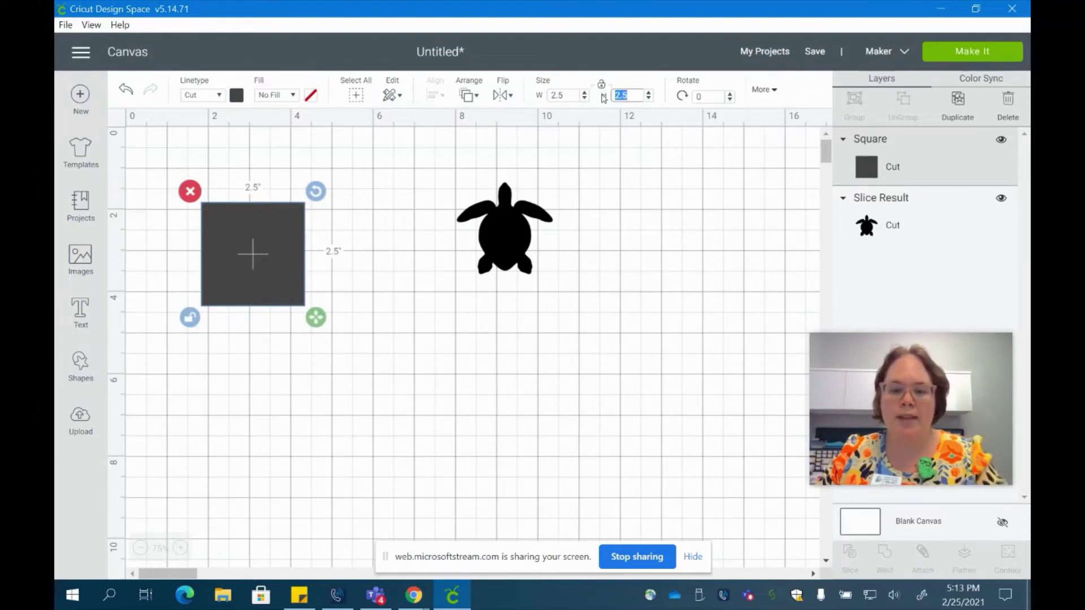
key(Return)
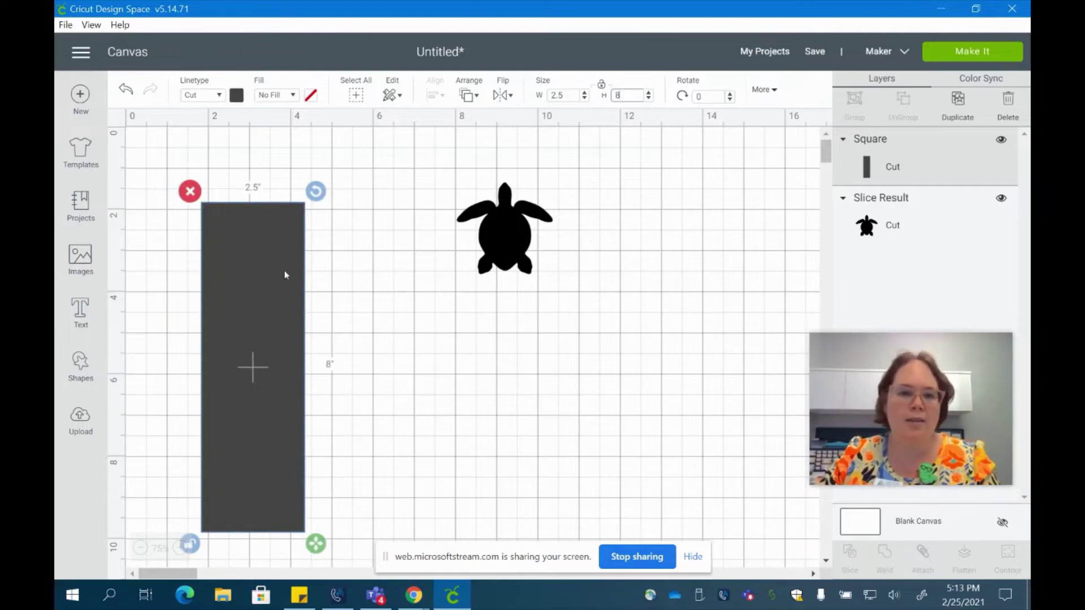
Duplicate the 2.5×8 in rectangle and place the copy beside the first
drag(285, 274, 232, 247)
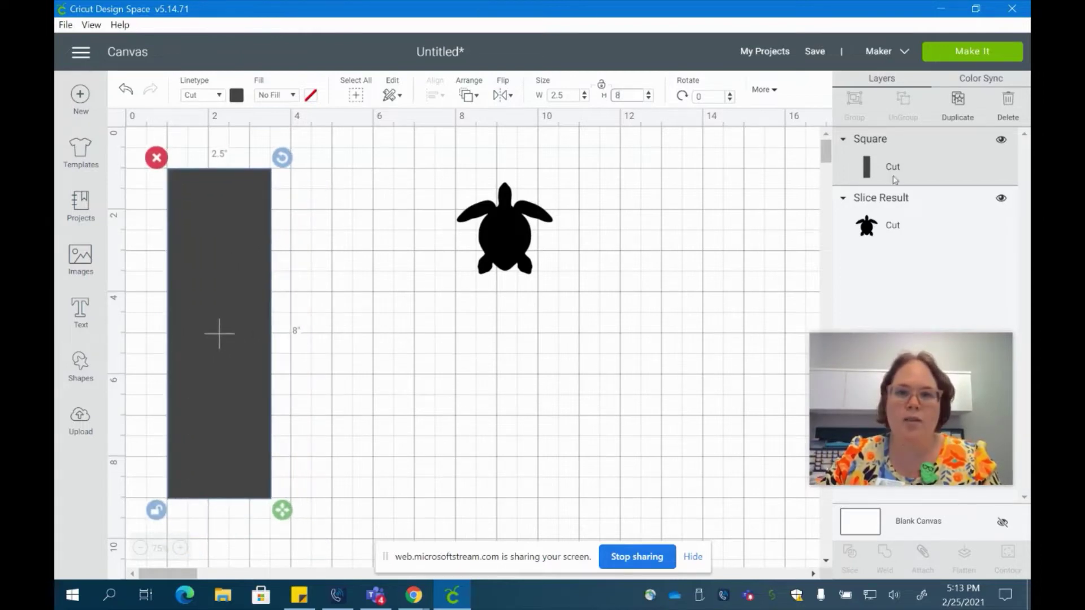
click(957, 100)
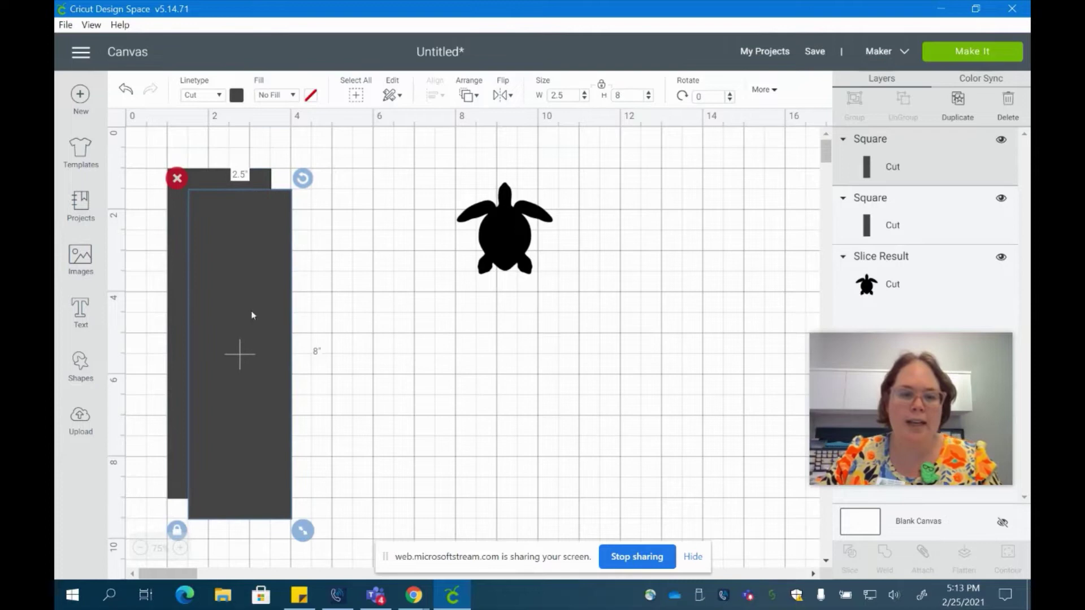
drag(252, 315, 355, 292)
click(482, 351)
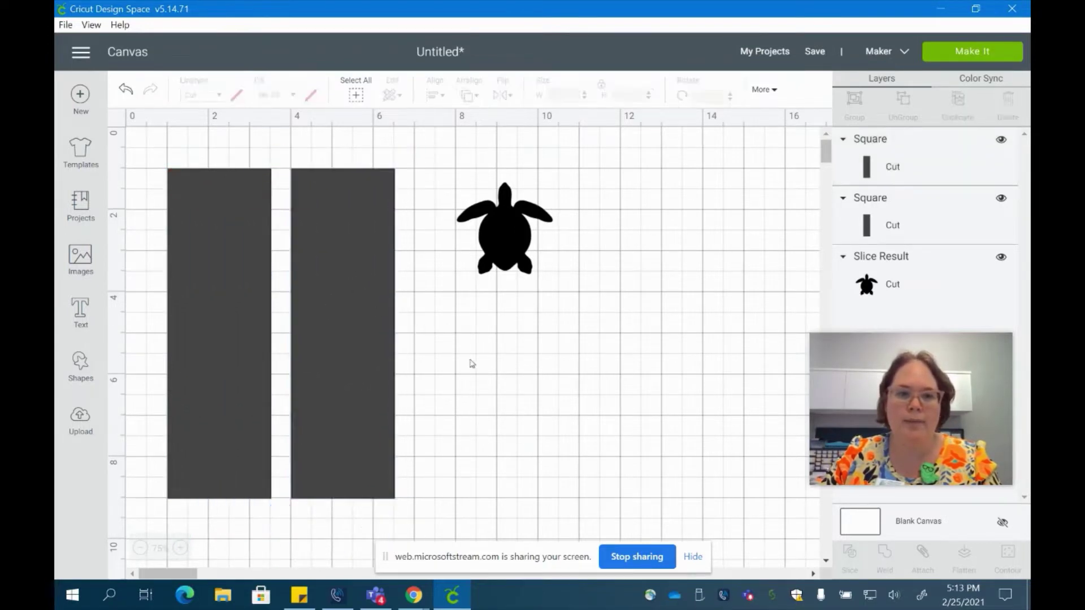
Resize the turtle, send it to front, and position it near the second rectangle's top
click(518, 255)
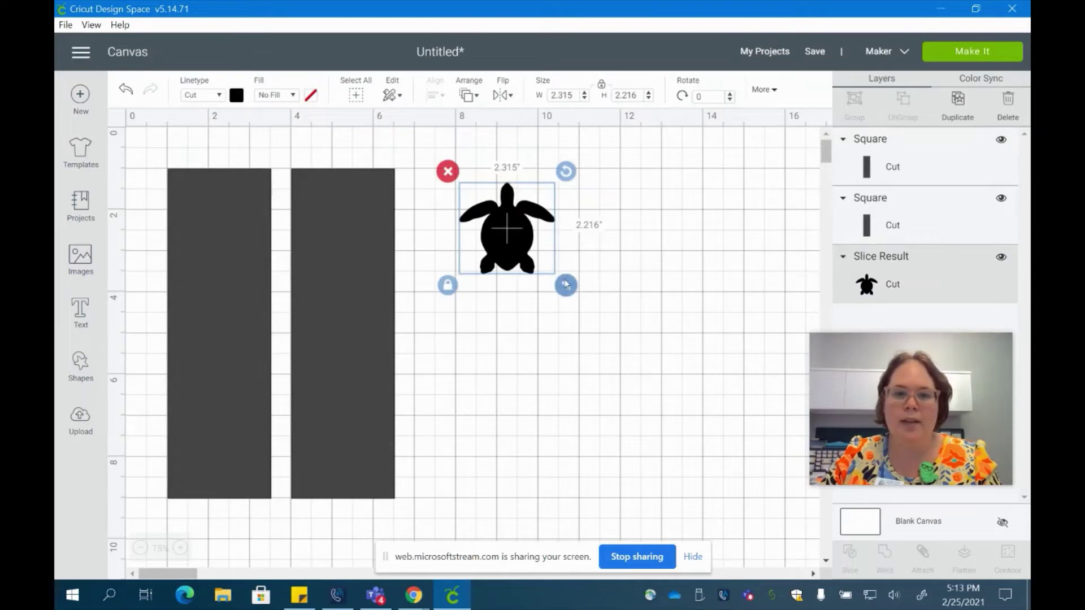
drag(565, 285, 557, 276)
drag(508, 225, 357, 221)
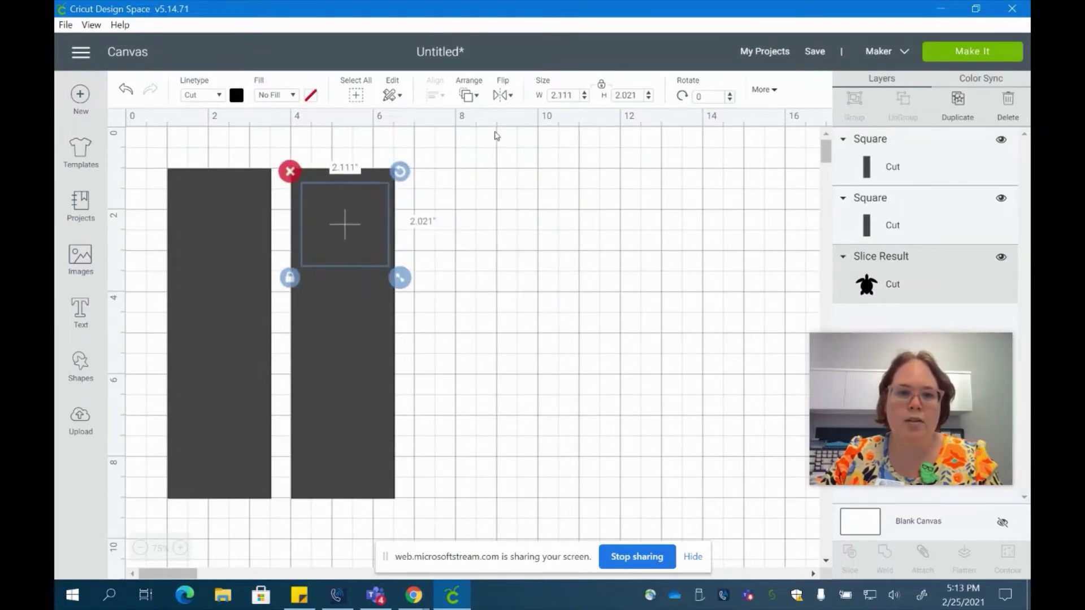
click(470, 96)
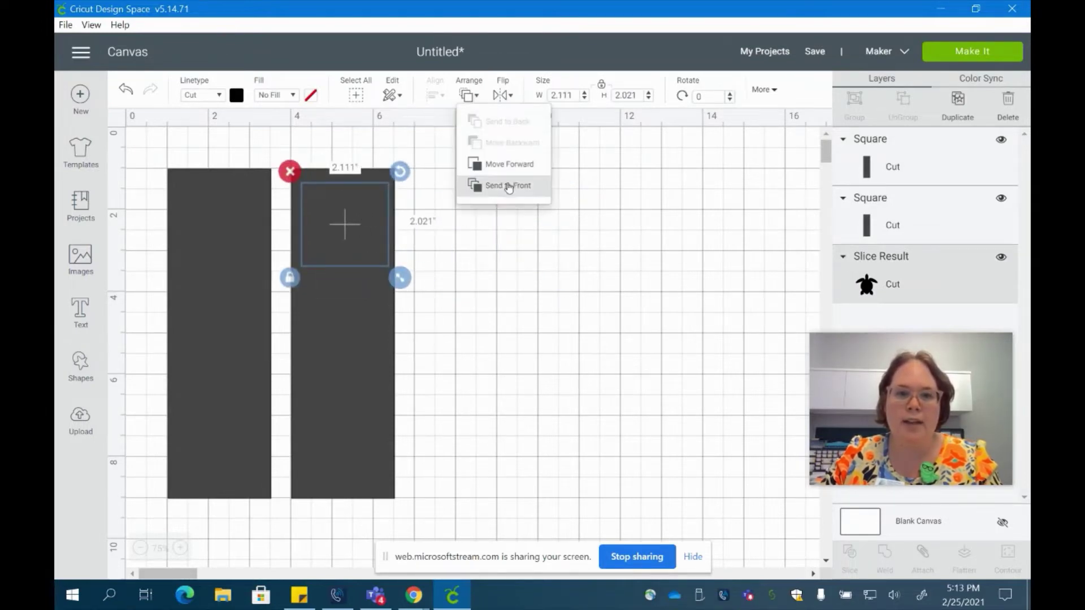
click(507, 186)
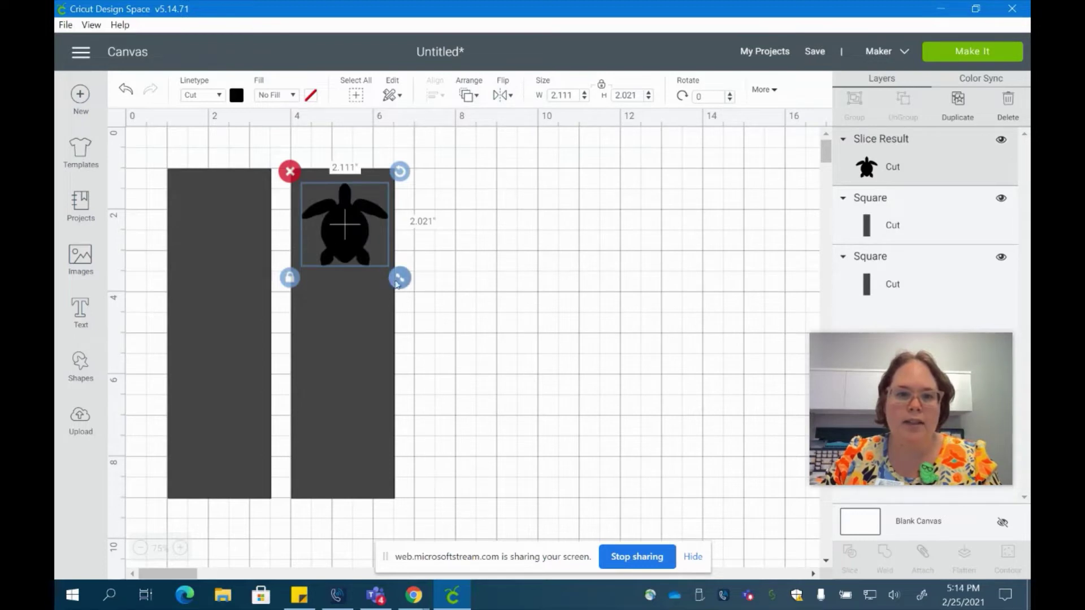
drag(400, 277, 407, 285)
drag(335, 253, 327, 270)
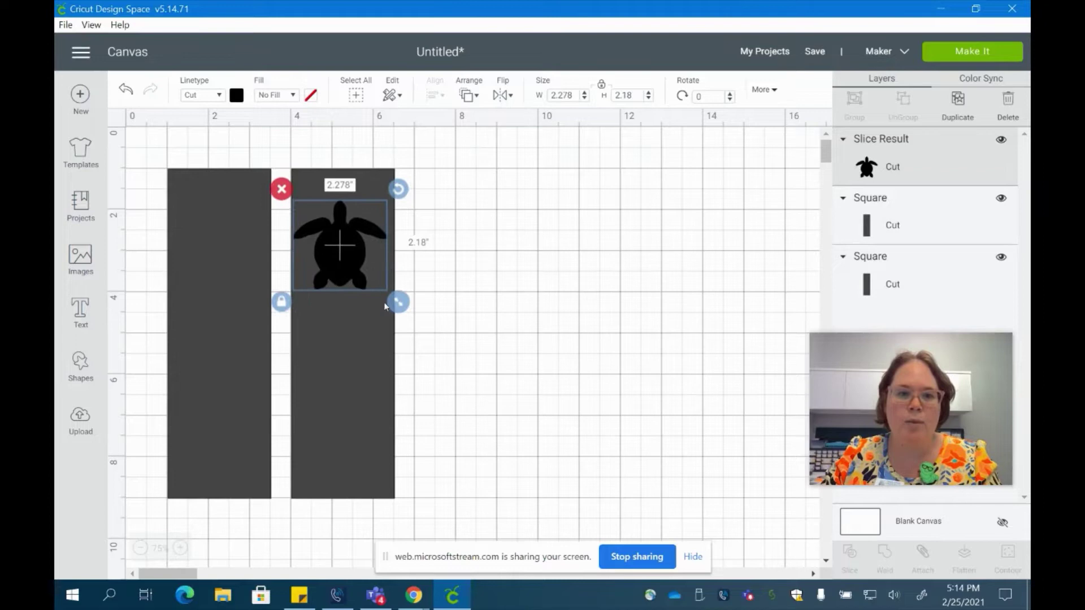
drag(396, 302, 396, 300)
drag(343, 249, 347, 249)
click(465, 302)
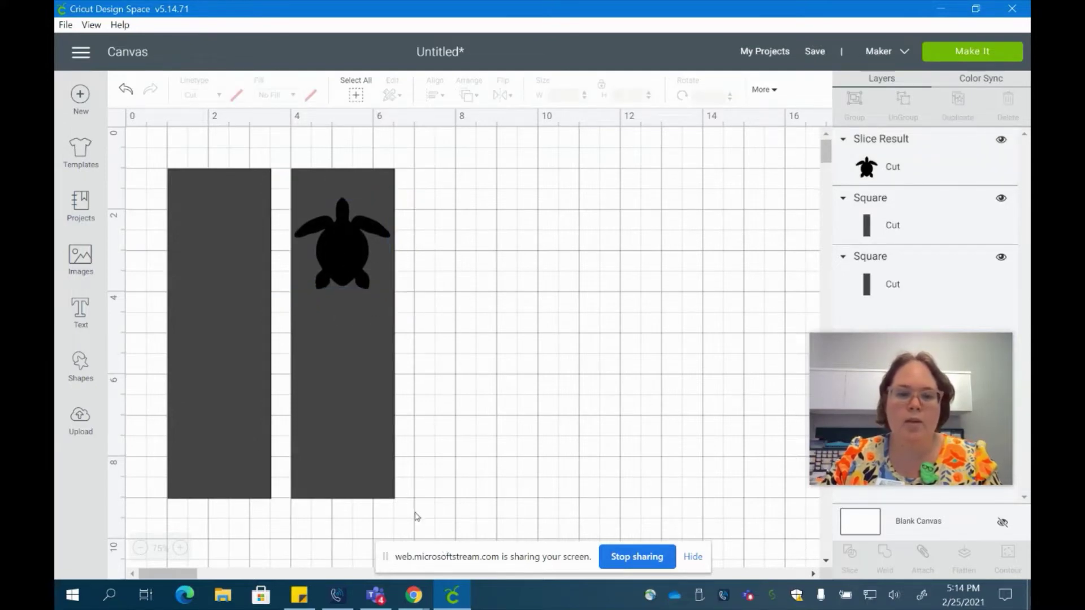
Slice the turtle out of the second rectangle and move the loose pieces aside
drag(415, 512, 281, 154)
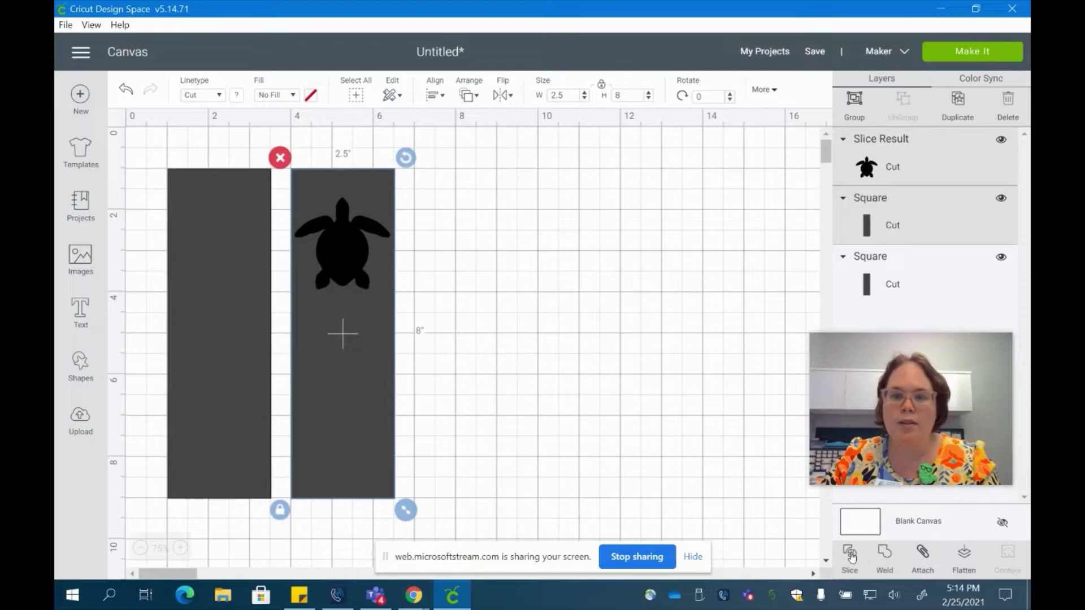
click(850, 555)
drag(333, 266, 534, 263)
drag(364, 255, 682, 252)
Shrink the black turtle, tilt it to 341°, and place it below the cut-out
drag(540, 249, 507, 313)
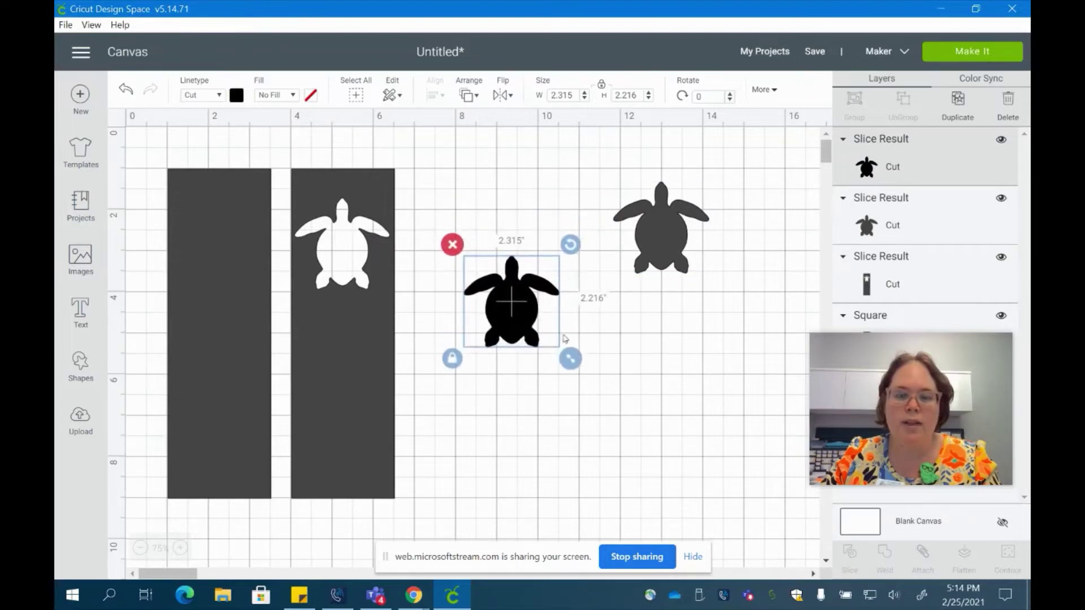
drag(566, 355, 536, 325)
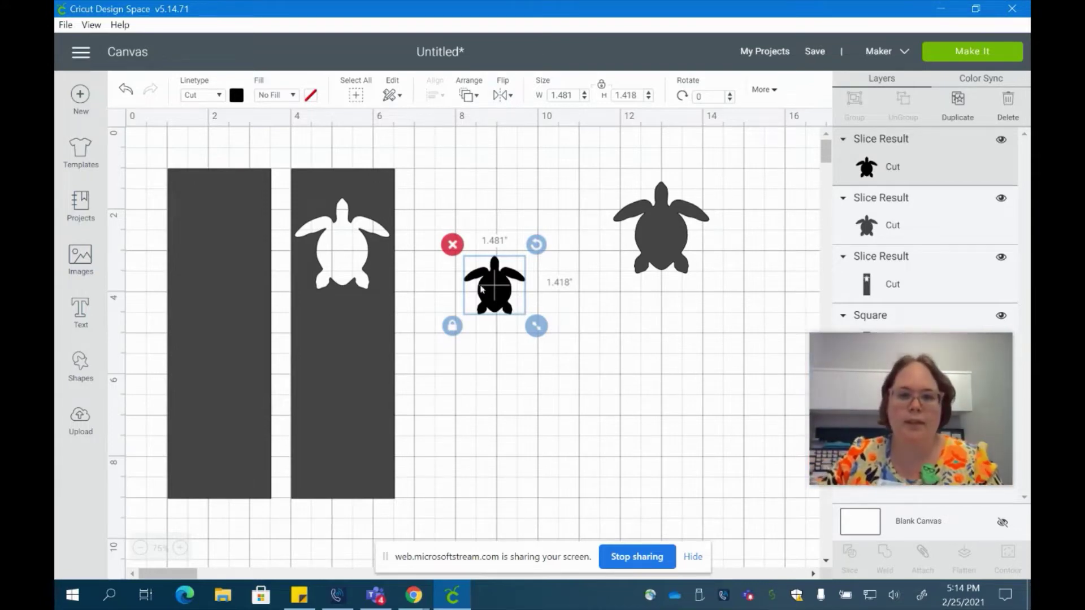
drag(481, 289, 327, 333)
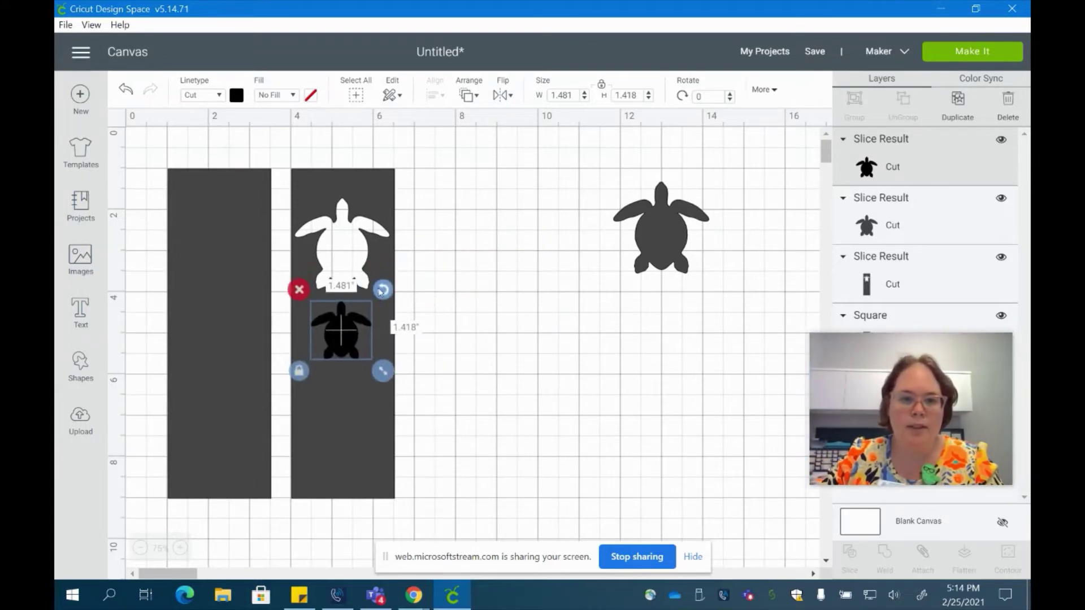
mouse_move(381, 291)
mouse_down()
mouse_move(362, 287)
mouse_move(371, 282)
mouse_up()
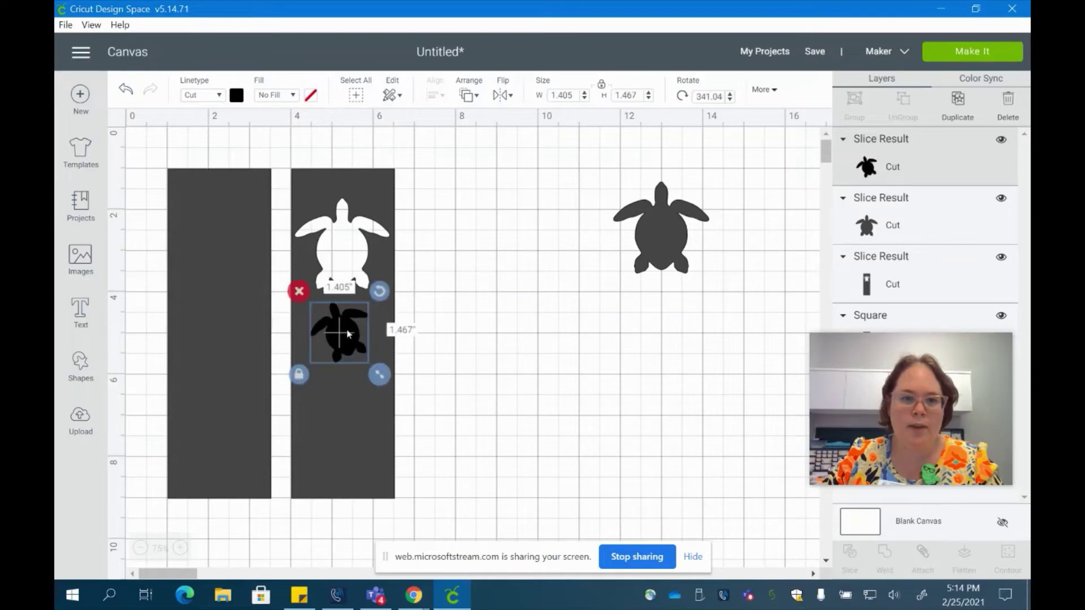
drag(342, 331, 341, 322)
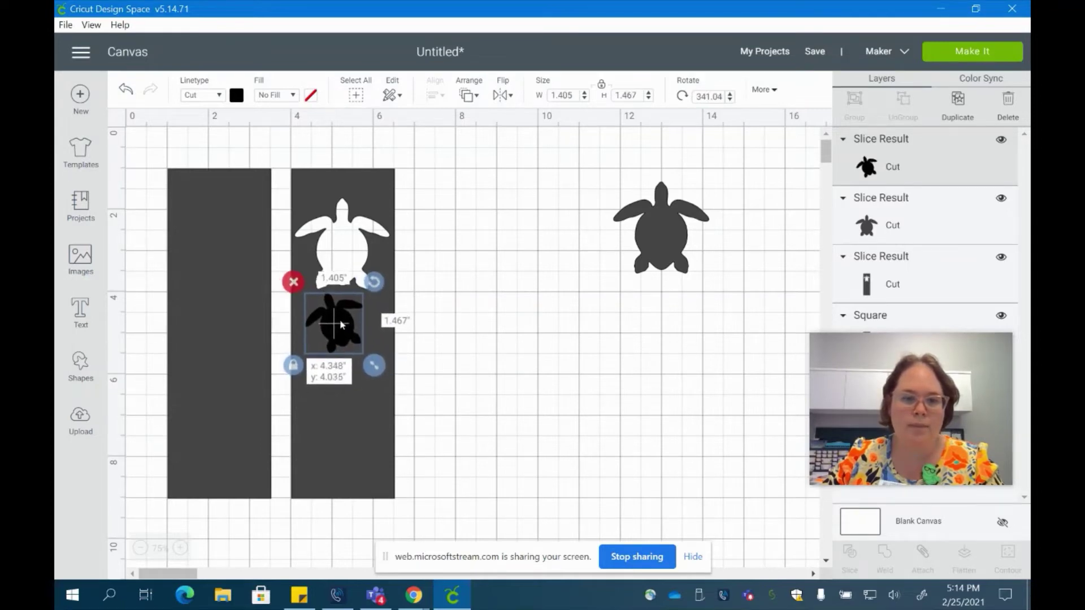
click(498, 358)
drag(428, 501, 280, 158)
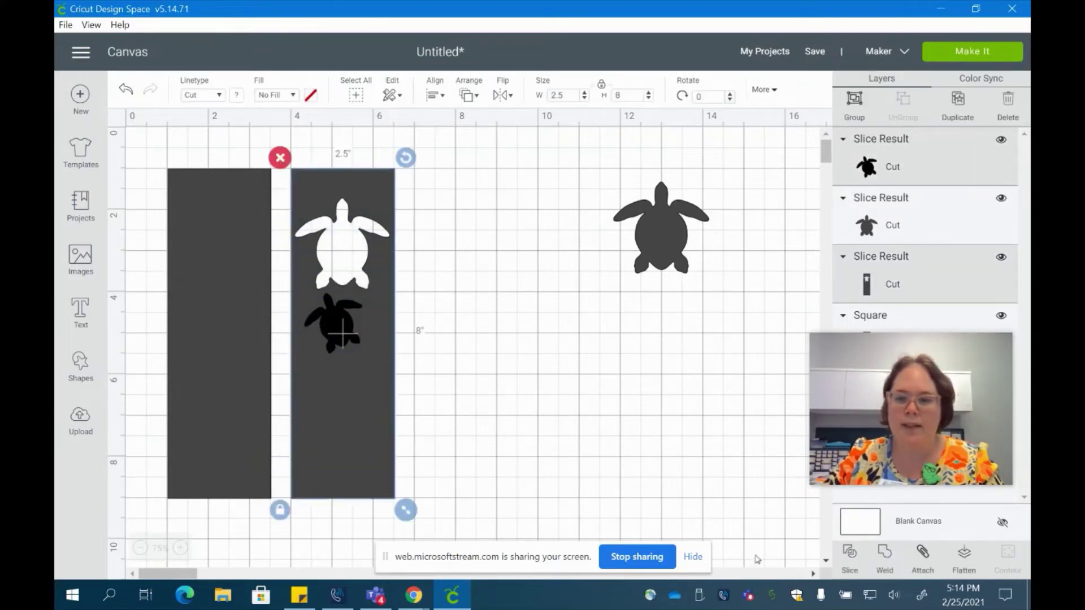
Slice the small turtle out, then place a horizontally flipped turtle lower on the bookmark
click(855, 557)
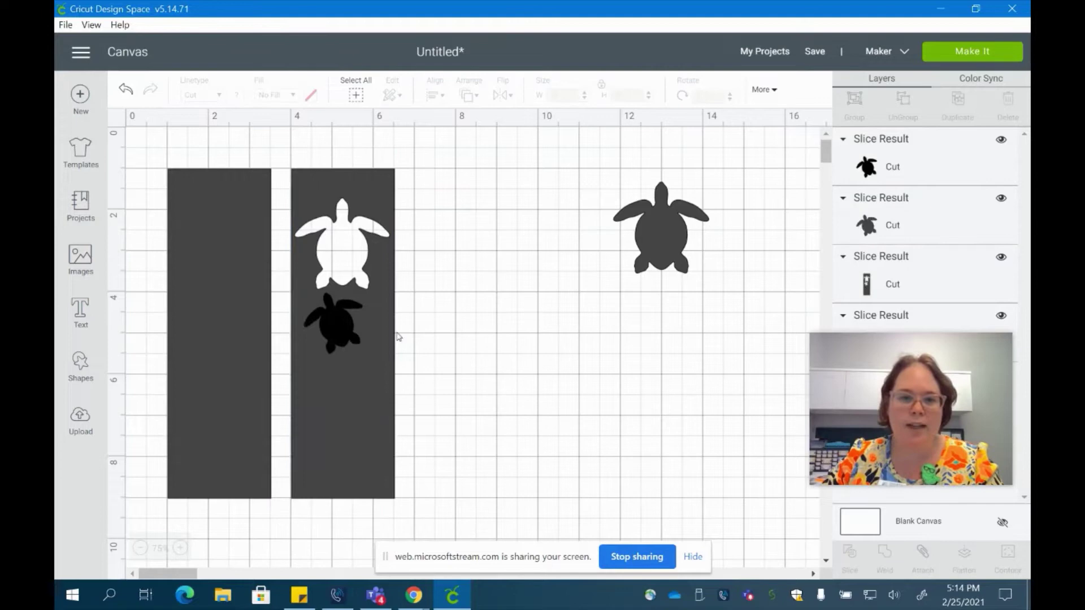
drag(353, 327, 547, 265)
drag(333, 326, 669, 348)
drag(555, 264, 358, 400)
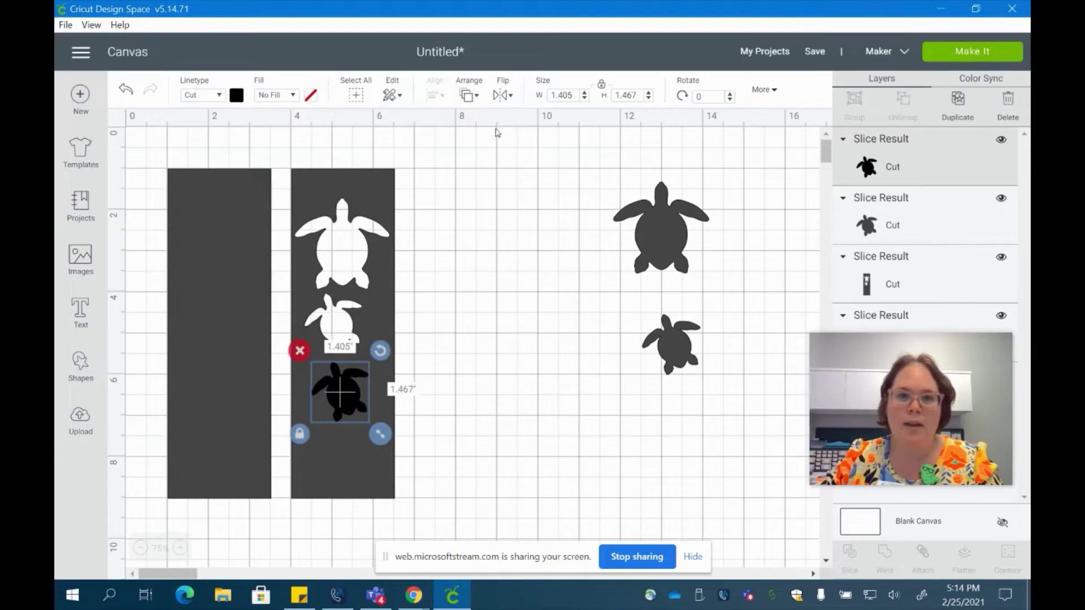
click(501, 95)
click(528, 116)
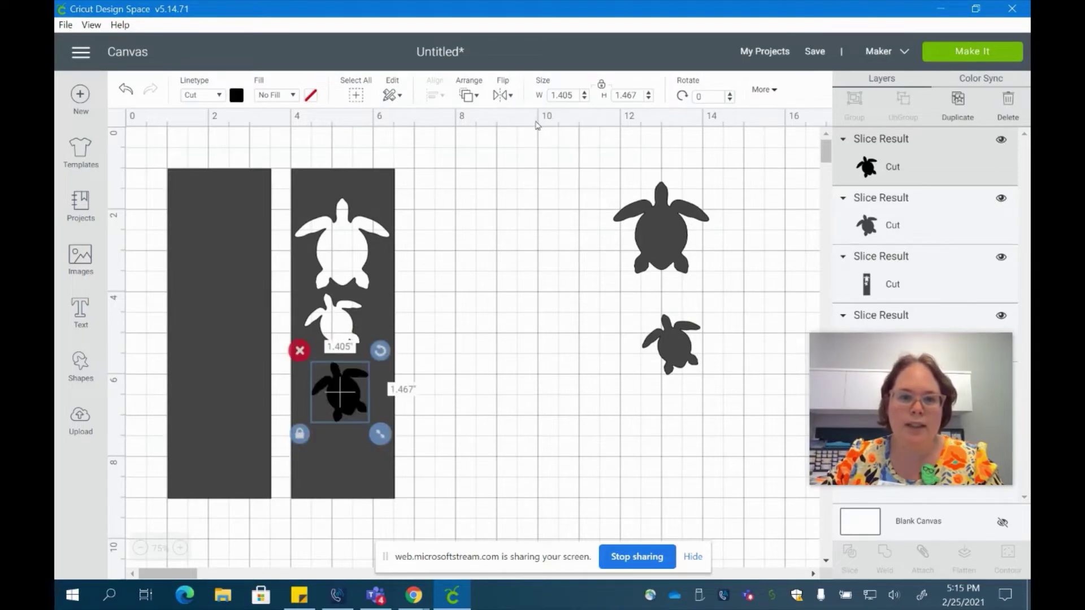
drag(332, 383, 342, 373)
click(432, 456)
drag(419, 505, 283, 167)
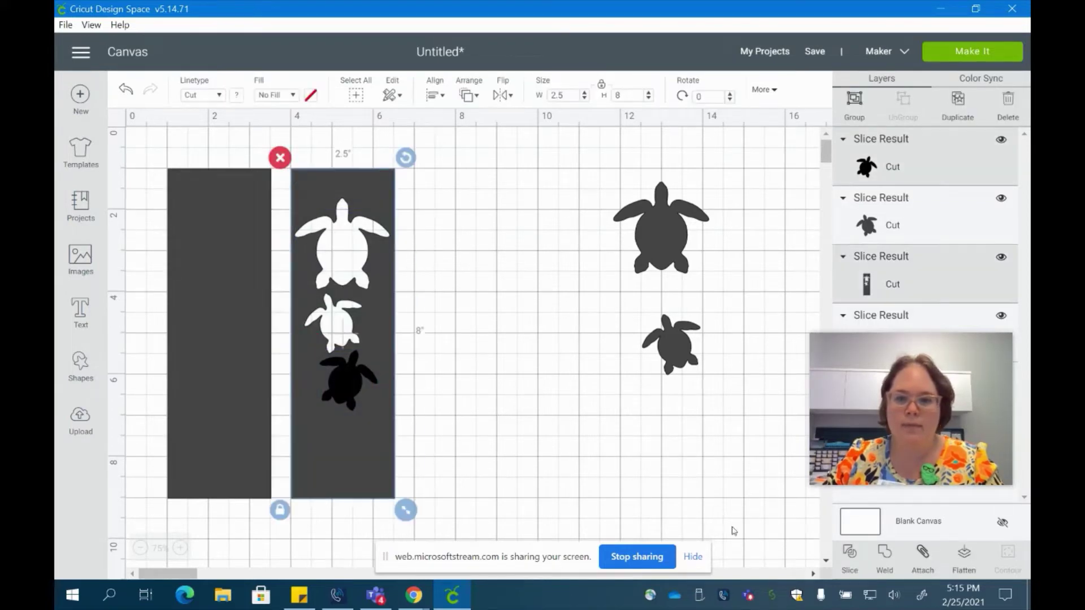
Slice the second small turtle out and place a flipped turtle near the bookmark's bottom
click(853, 553)
drag(361, 386, 530, 325)
drag(338, 383, 629, 305)
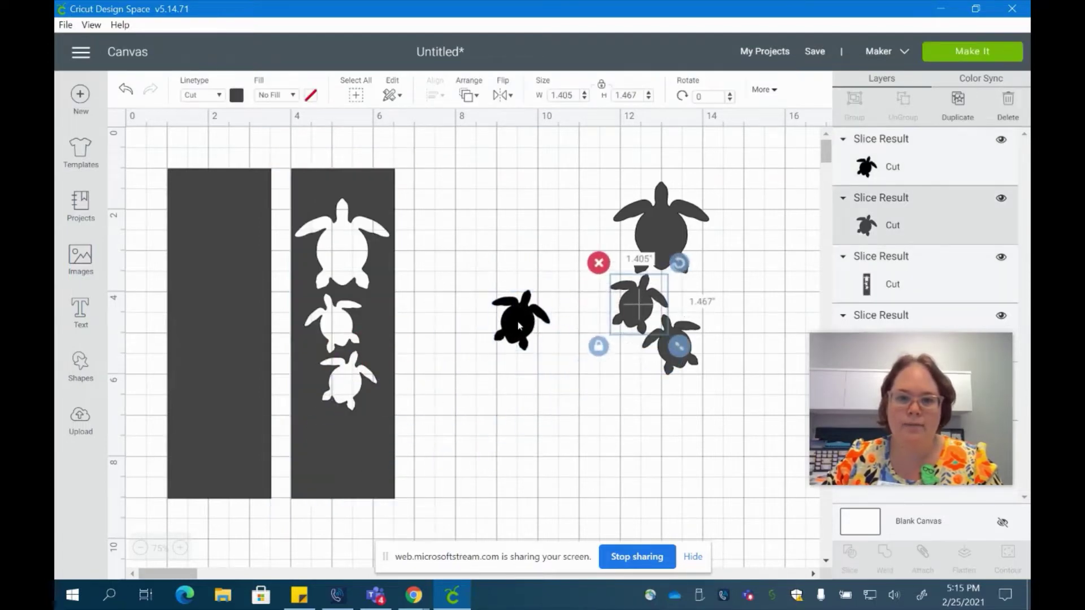
drag(520, 319, 343, 450)
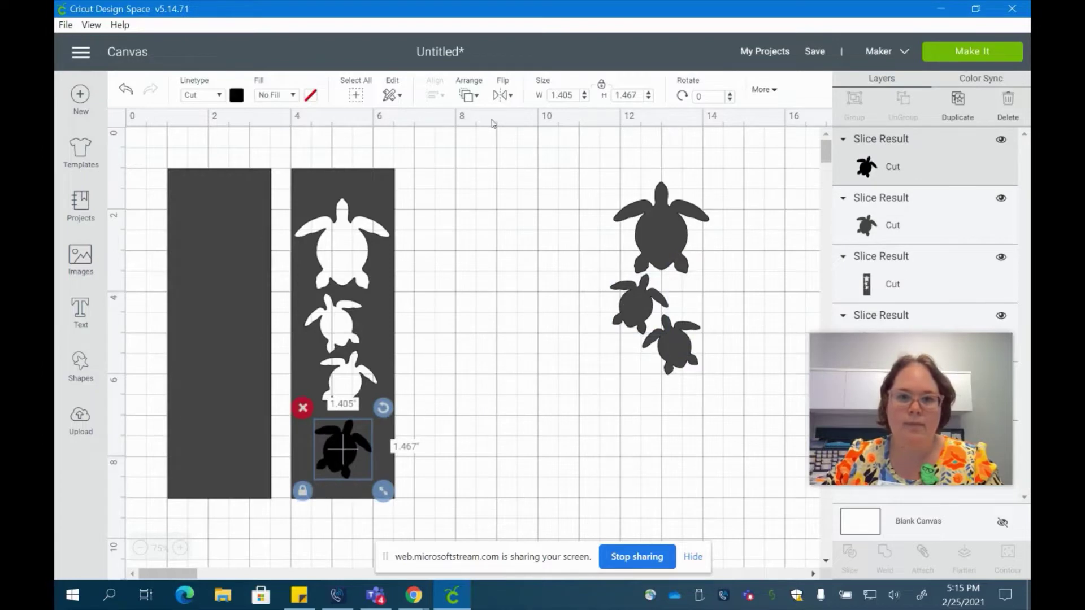
click(501, 95)
click(520, 116)
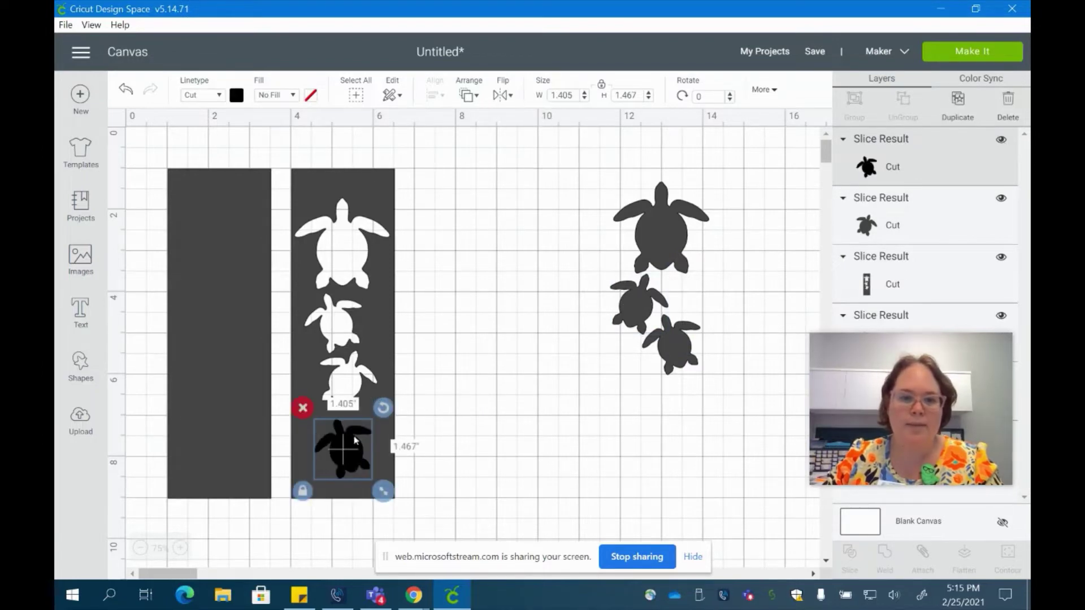
drag(355, 440, 350, 436)
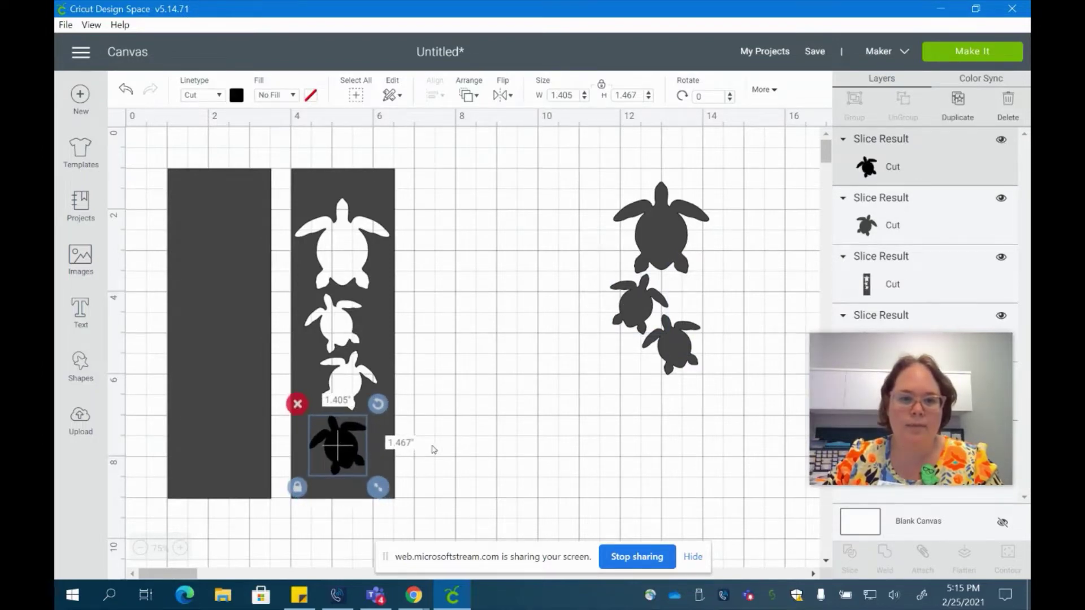
click(502, 448)
drag(422, 500, 286, 164)
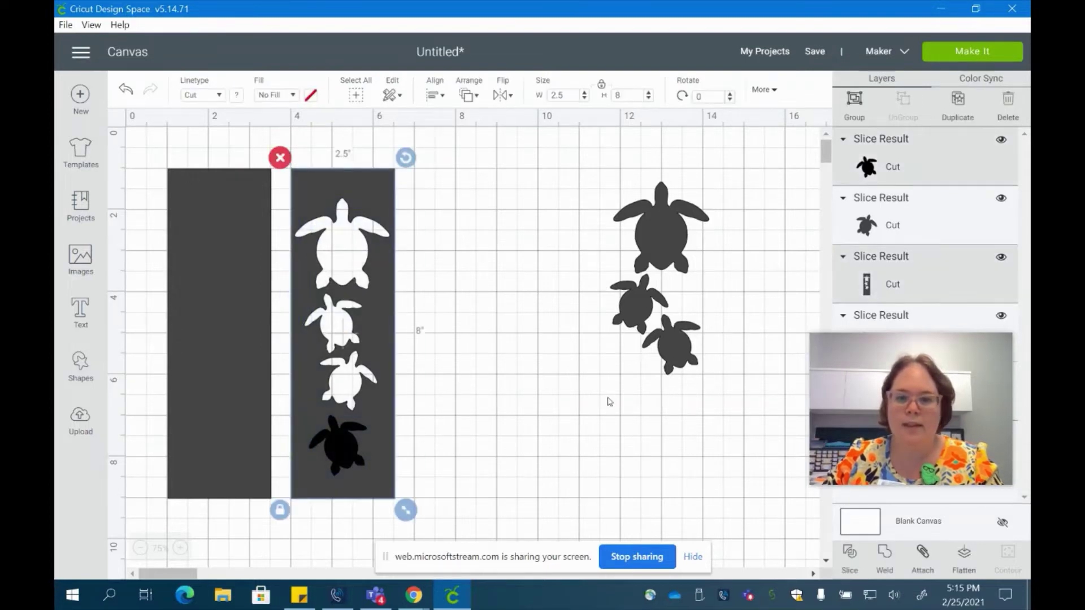
Slice the last turtle out and delete all five leftover loose turtle shapes
click(408, 437)
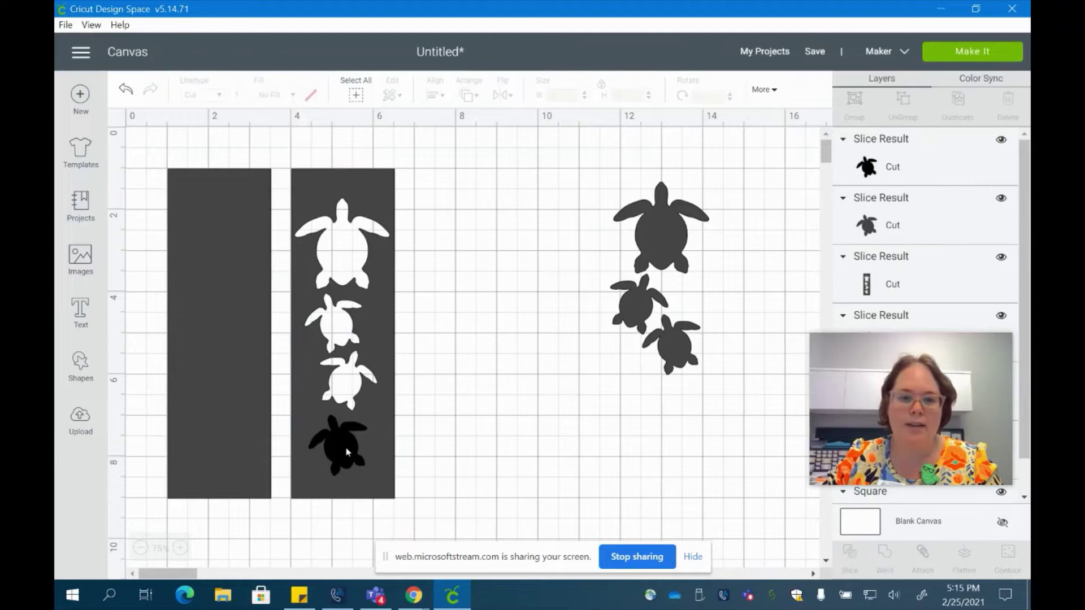
drag(347, 452, 561, 400)
drag(347, 452, 662, 409)
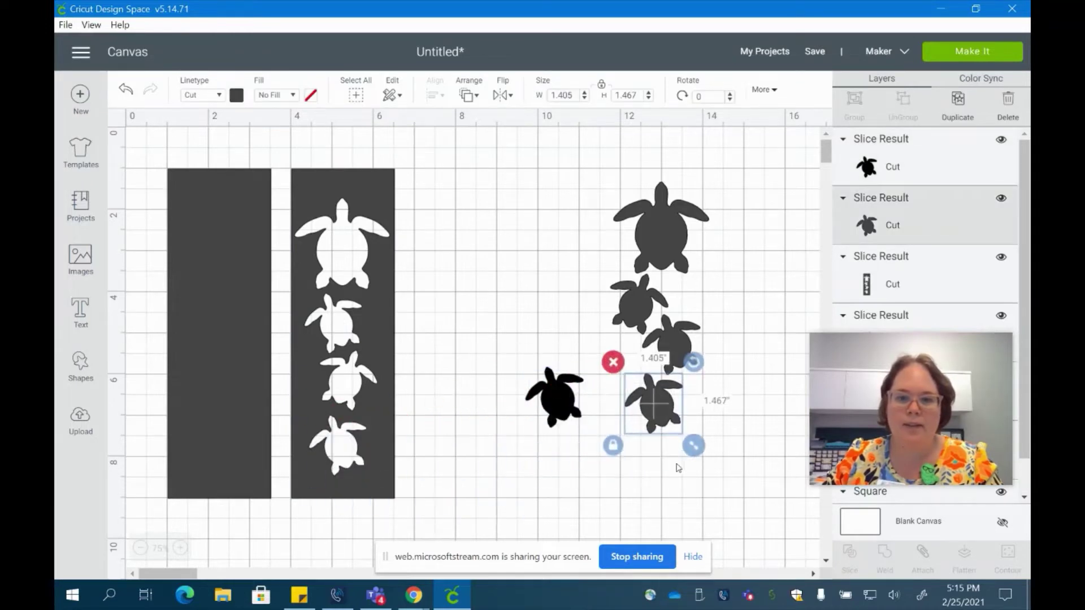
drag(733, 462, 531, 178)
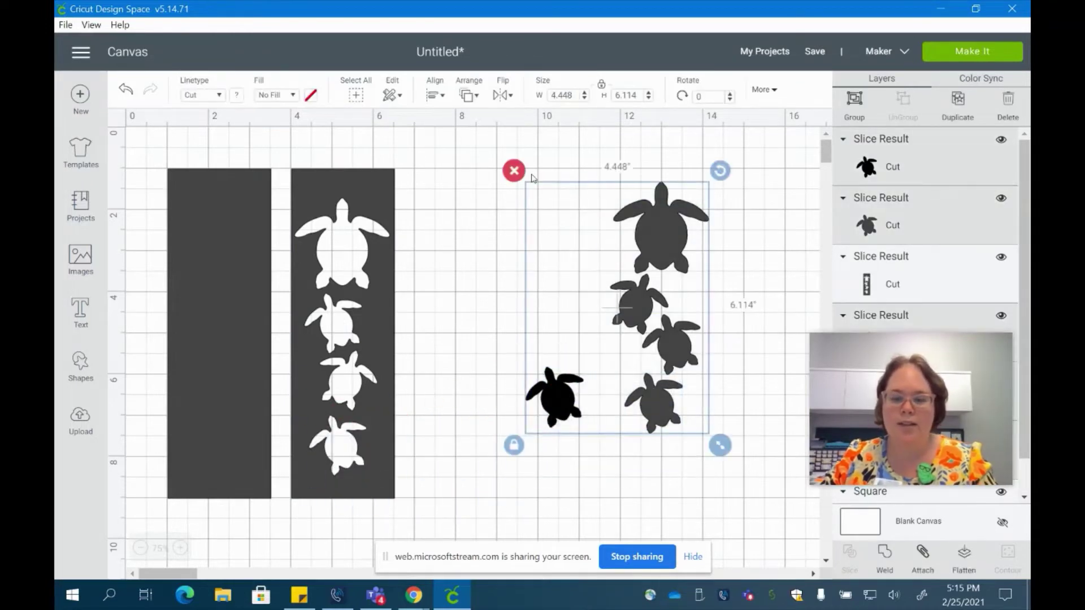
click(522, 170)
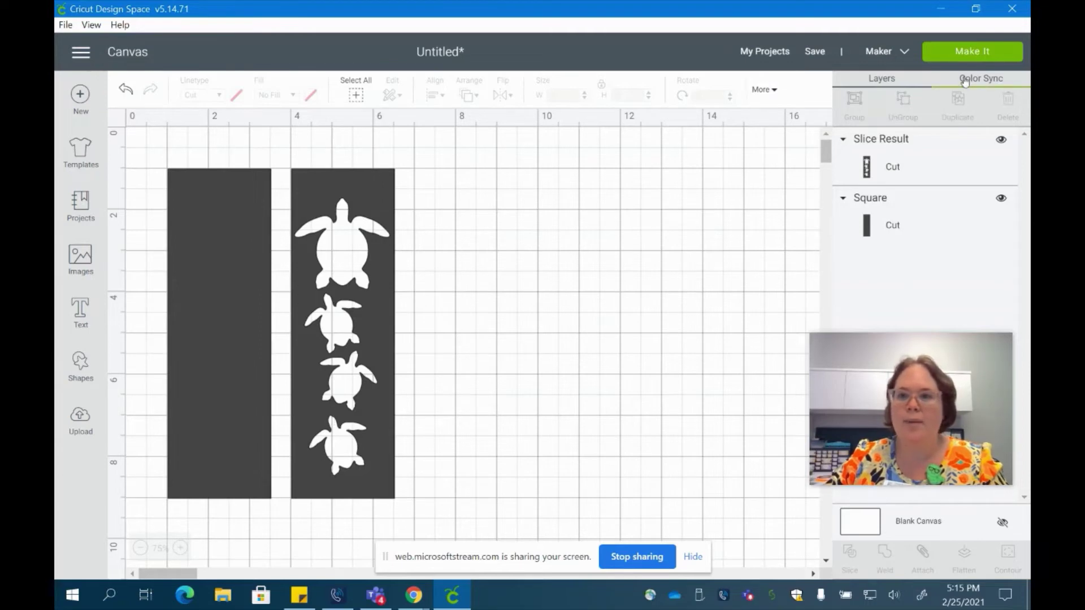
Use Make It to lay both bookmarks out on one 12" x 12" mat
click(966, 52)
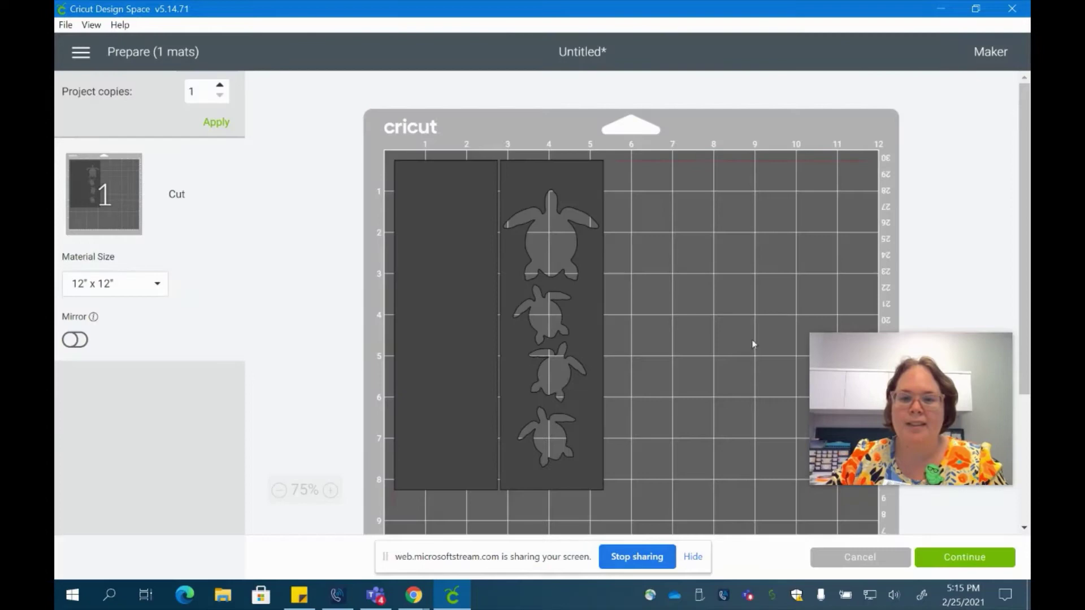
scroll(748, 294, down, 3)
scroll(718, 280, up, 3)
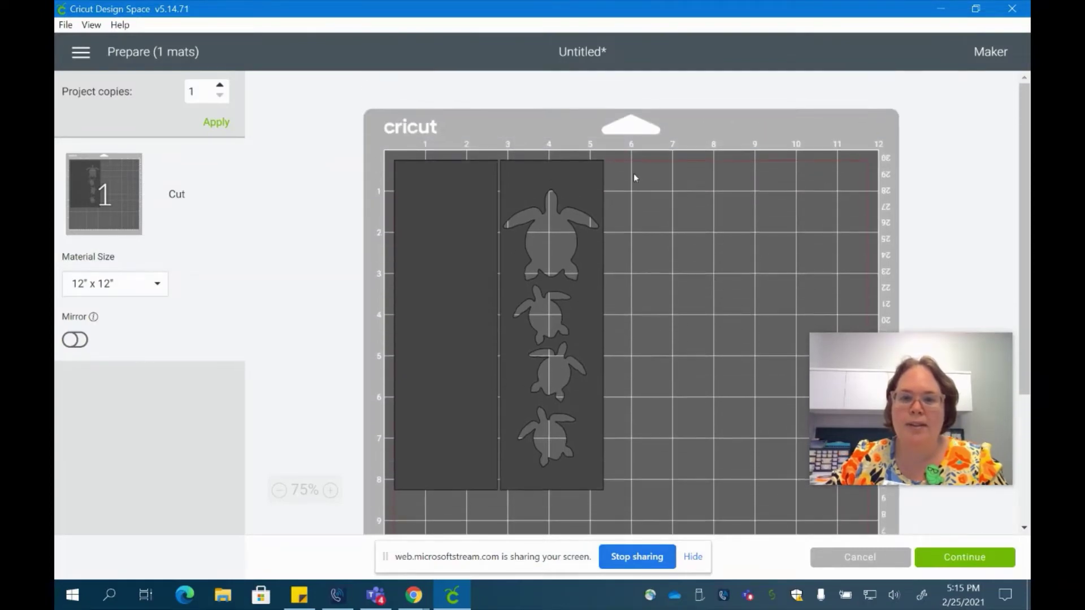